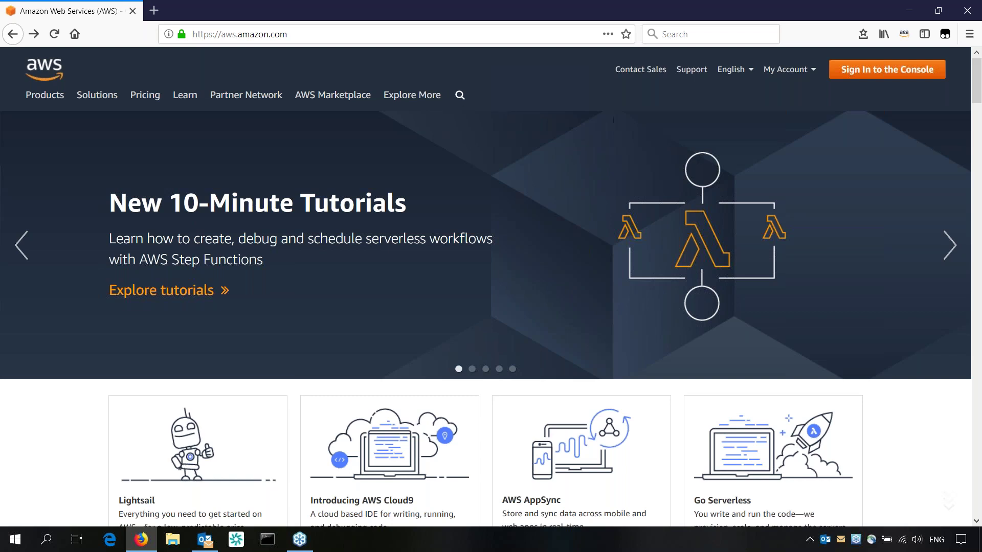
Sign in to the console with the account alias, the IAM user name and the account password
left_click(883, 75)
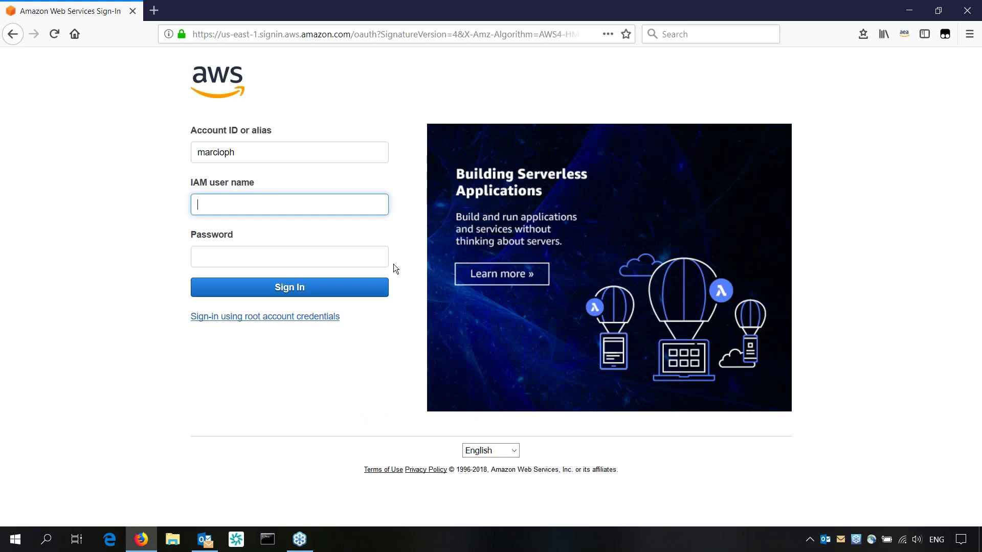
left_click(250, 152)
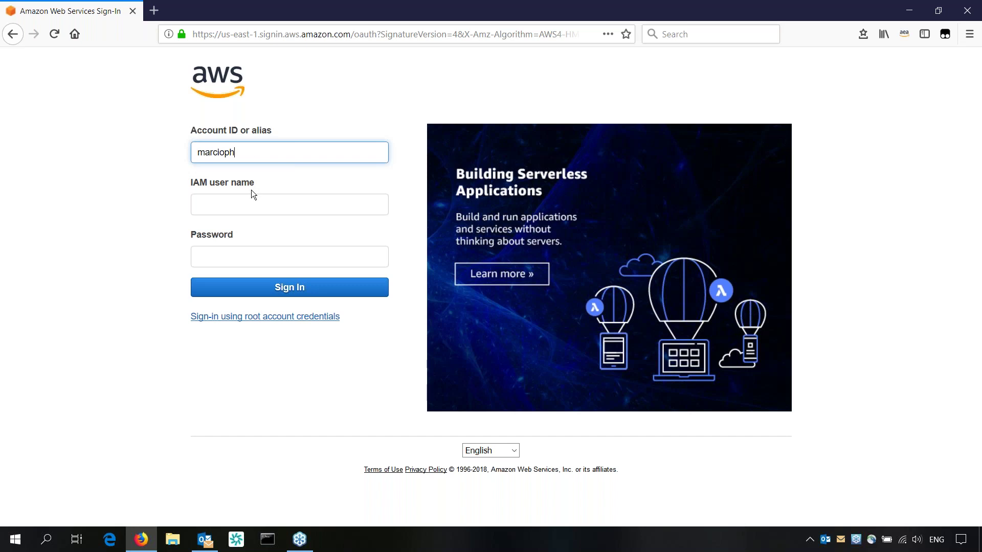
left_click(254, 202)
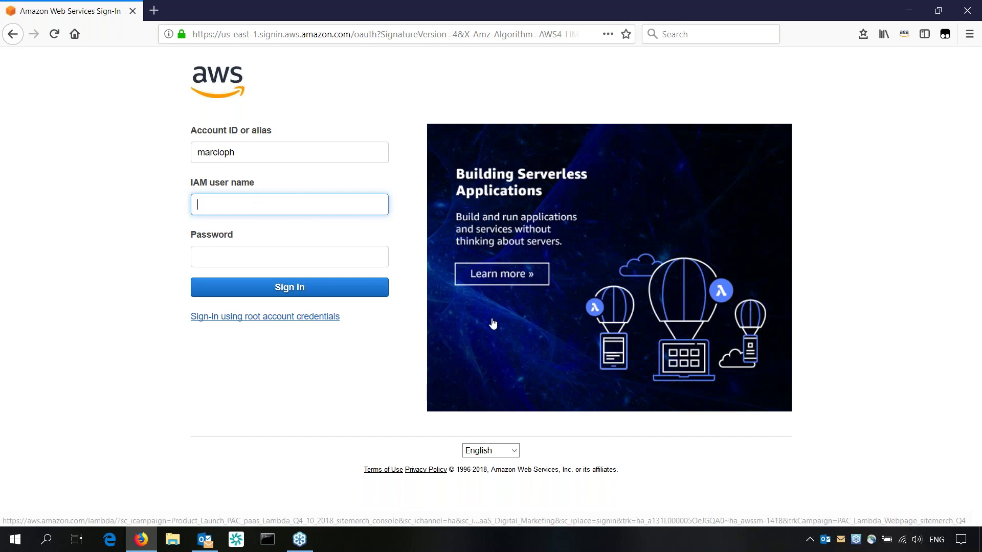
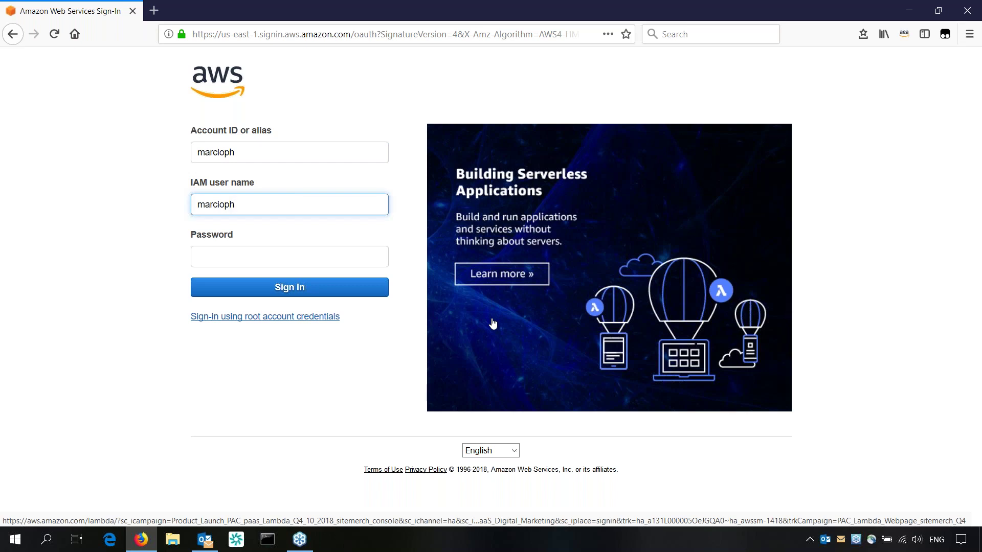
left_click(290, 259)
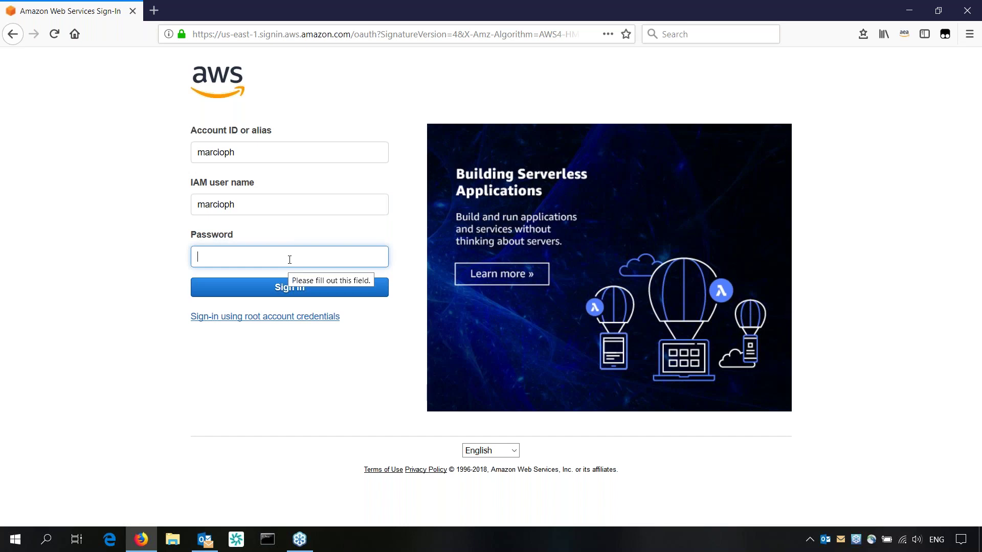
type("••••••••••")
left_click(295, 289)
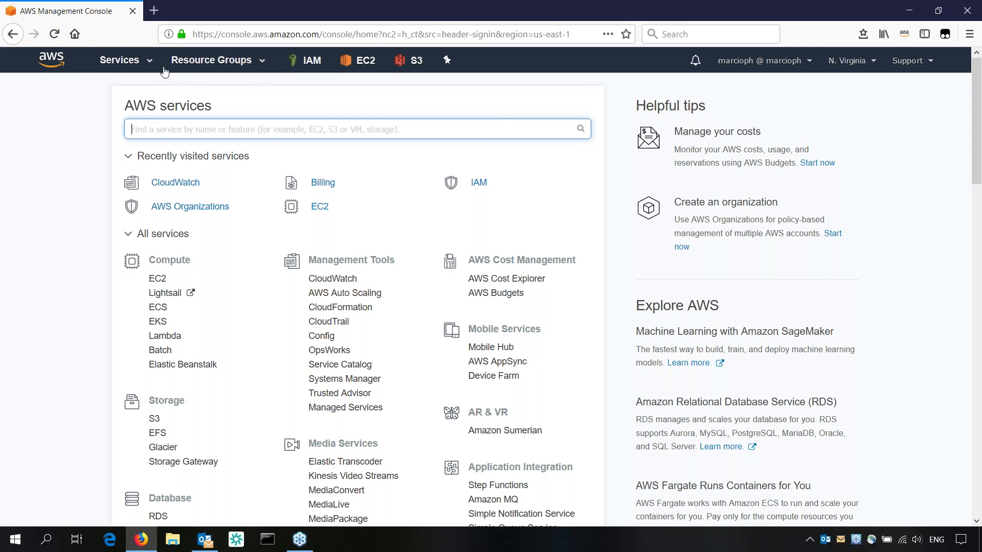
Browse the full Services list and search it for 'ec2'
left_click(127, 62)
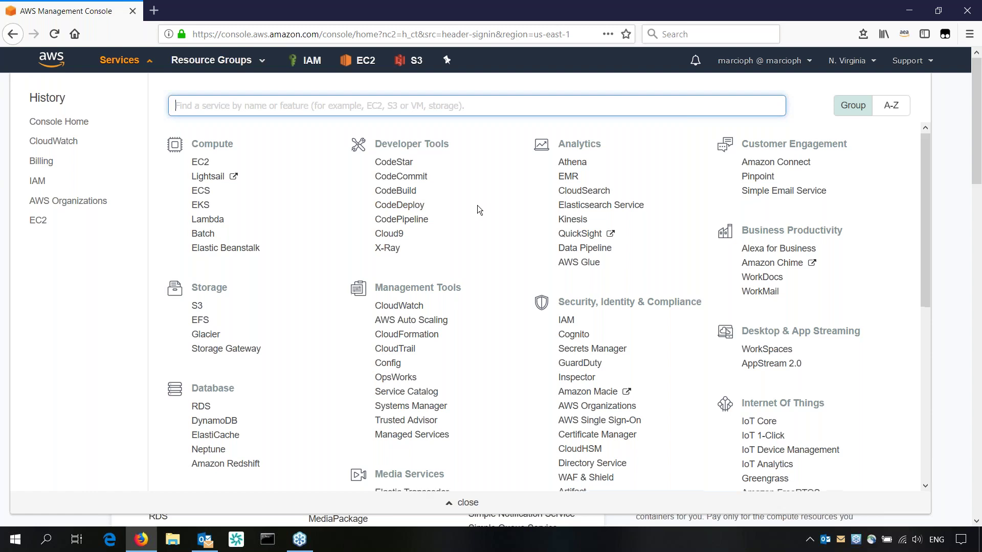
scroll(478, 204, "down", 6)
scroll(486, 206, "down", 10)
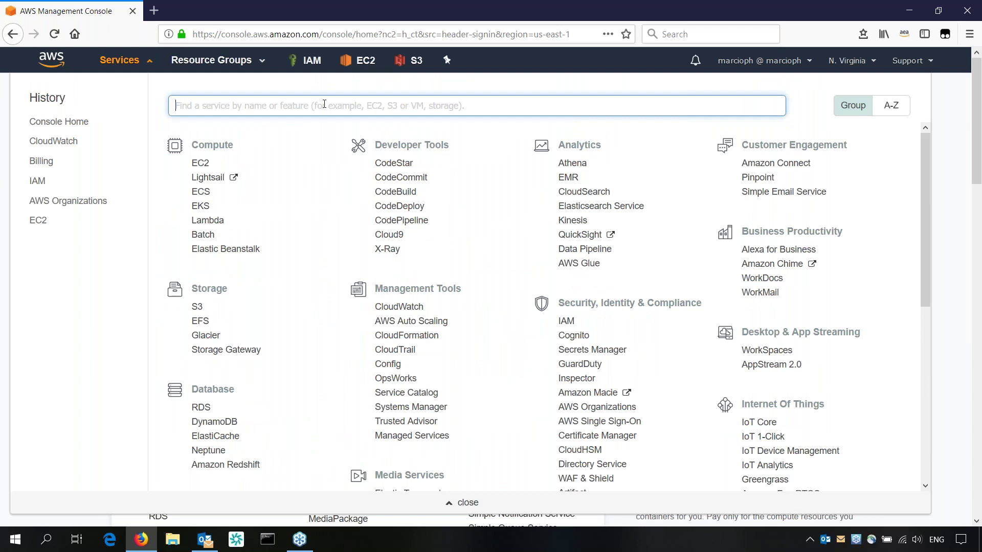
type("i")
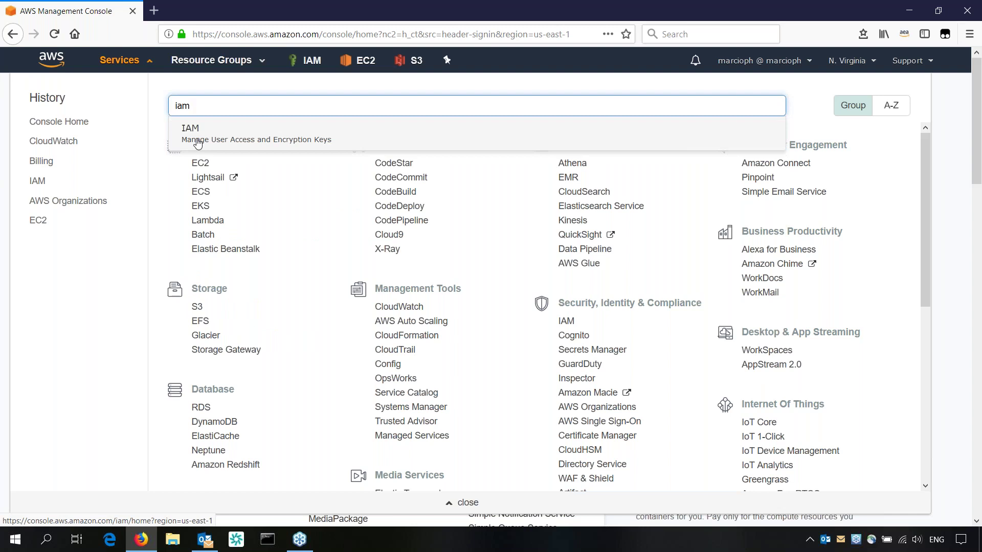
key("BackSpace")
type("ec2")
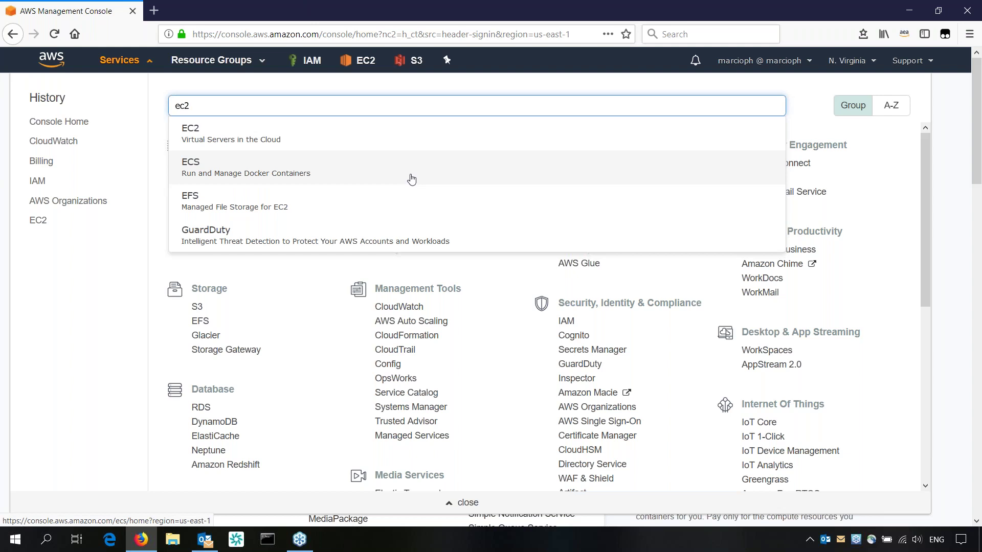
Pin Lambda to the navigation bar shortcuts next to IAM, EC2 and S3
left_click(448, 61)
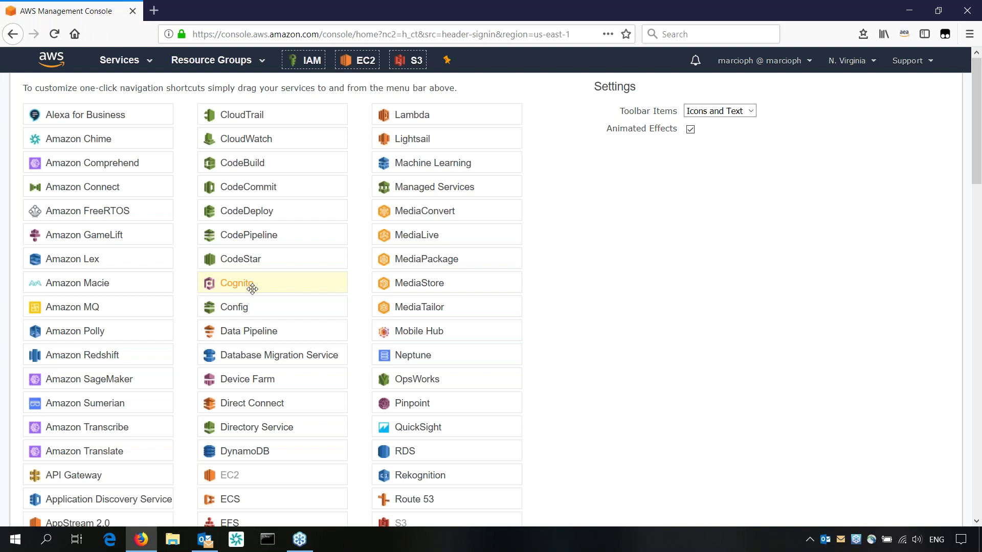
left_click_drag(412, 122, 475, 62)
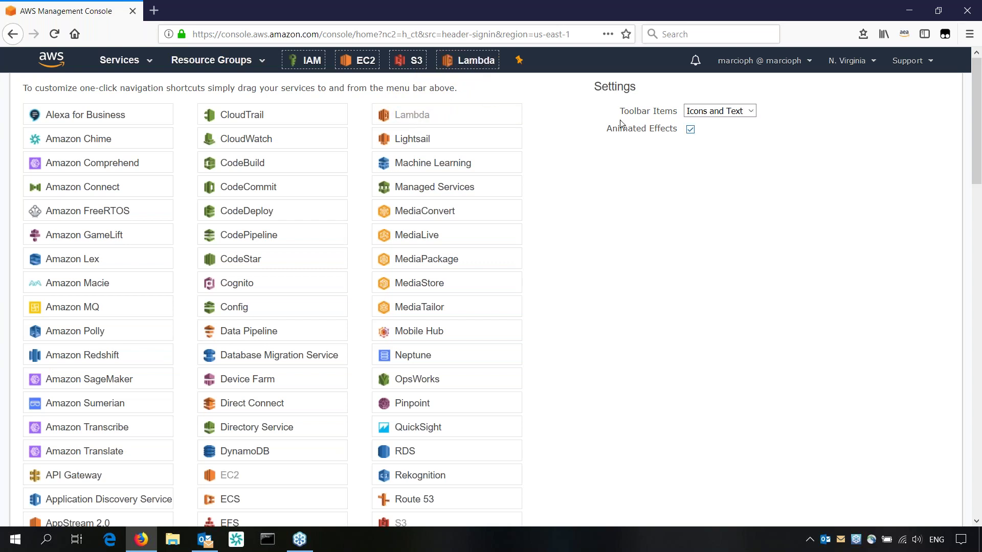
left_click(519, 62)
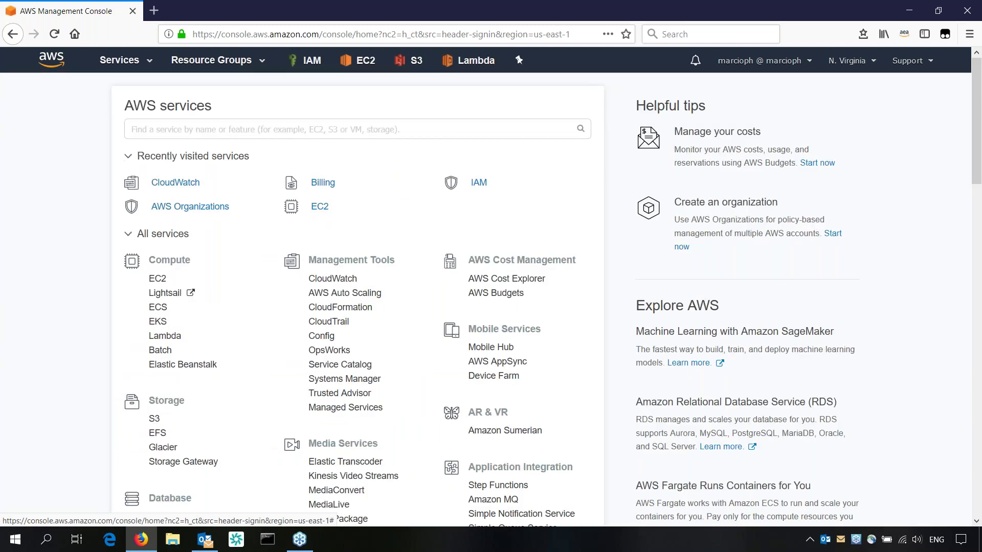
View the Lambda functions page, then go to the EC2 Dashboard
left_click(460, 64)
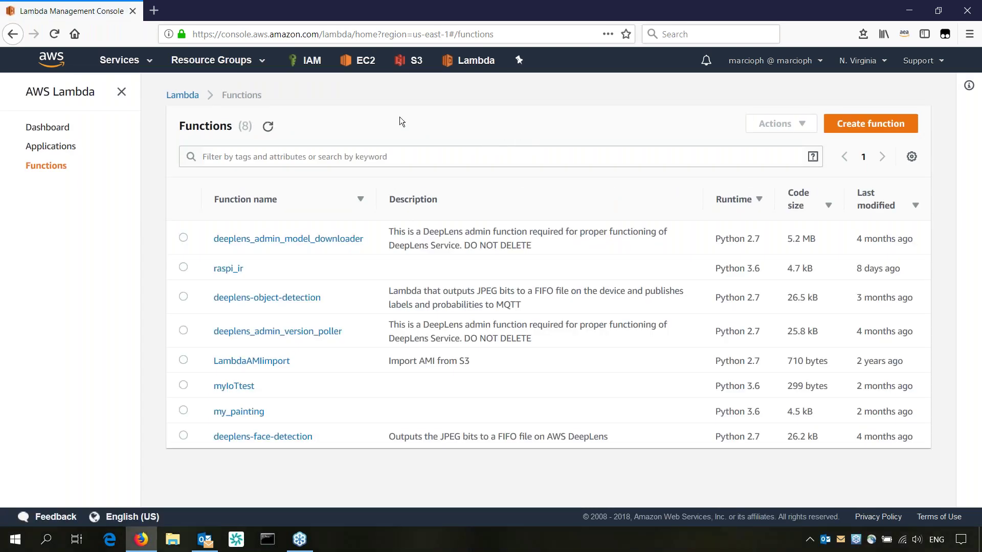
left_click(353, 62)
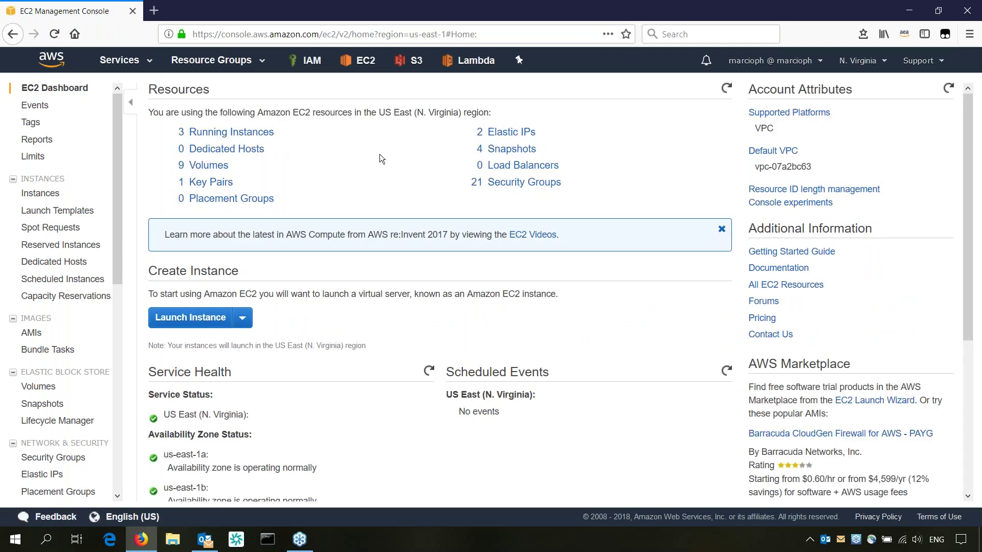
List the 8 EC2 instances in N. Virginia and bring up the region selector
left_click(41, 194)
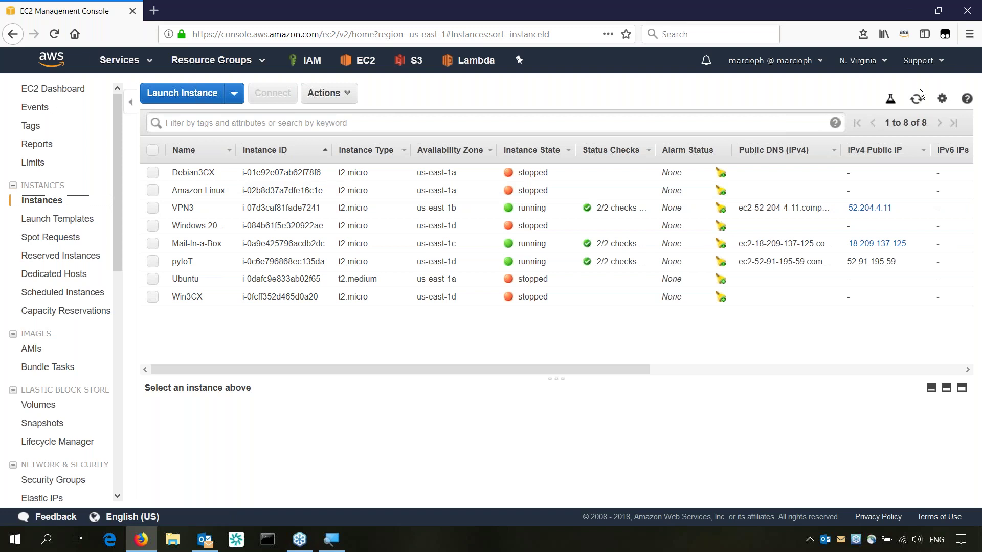
left_click(869, 61)
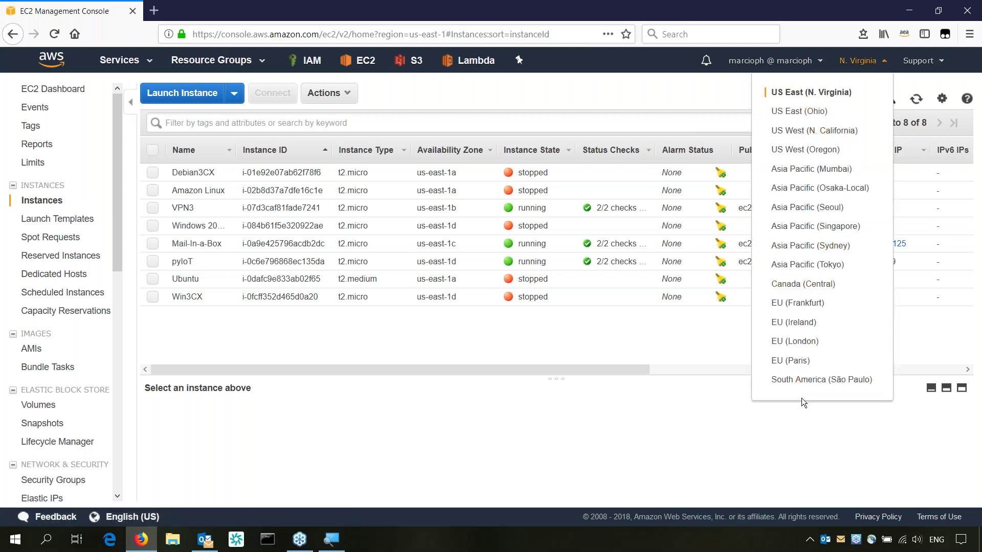
Switch the region to South America (São Paulo) to see instances VPN3 and Mint RDP
left_click(824, 384)
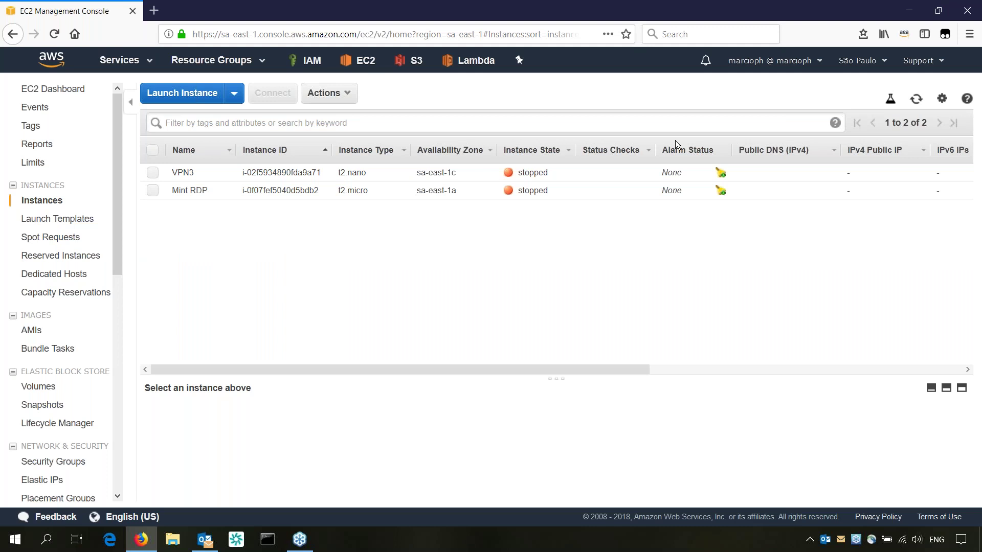
Go to My Billing Dashboard from the account name menu
left_click(789, 66)
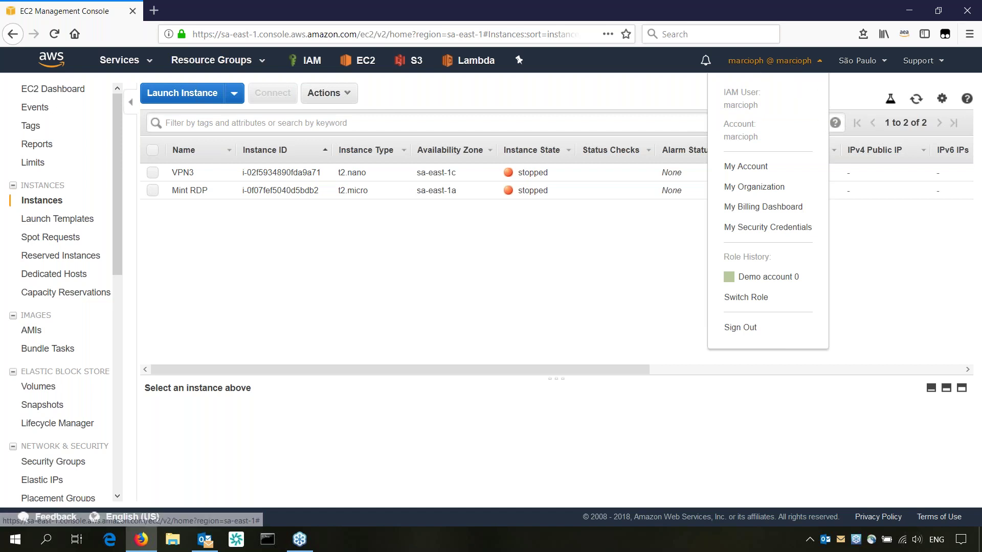
left_click(767, 210)
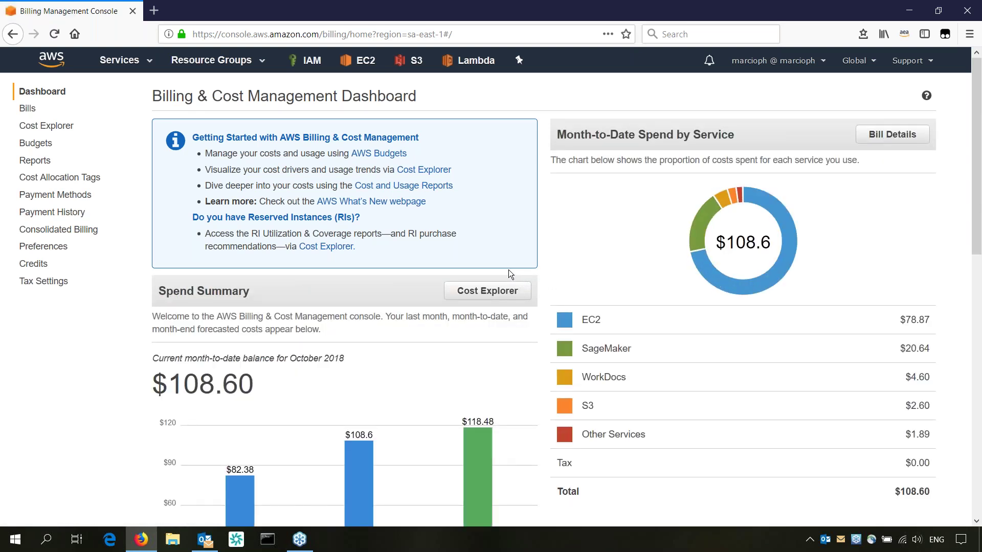
scroll(508, 280, "down", 5)
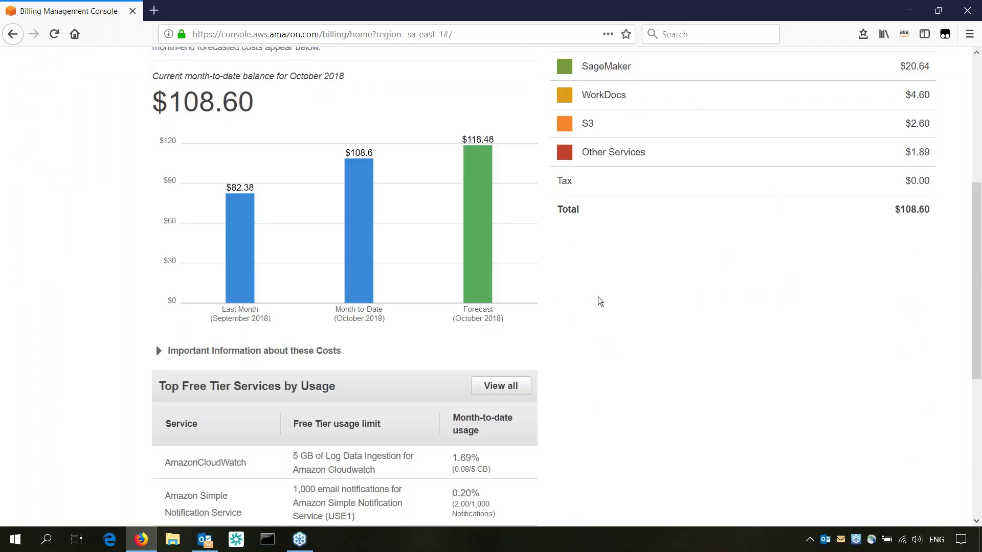
mouse_move(198, 219)
mouse_move(475, 229)
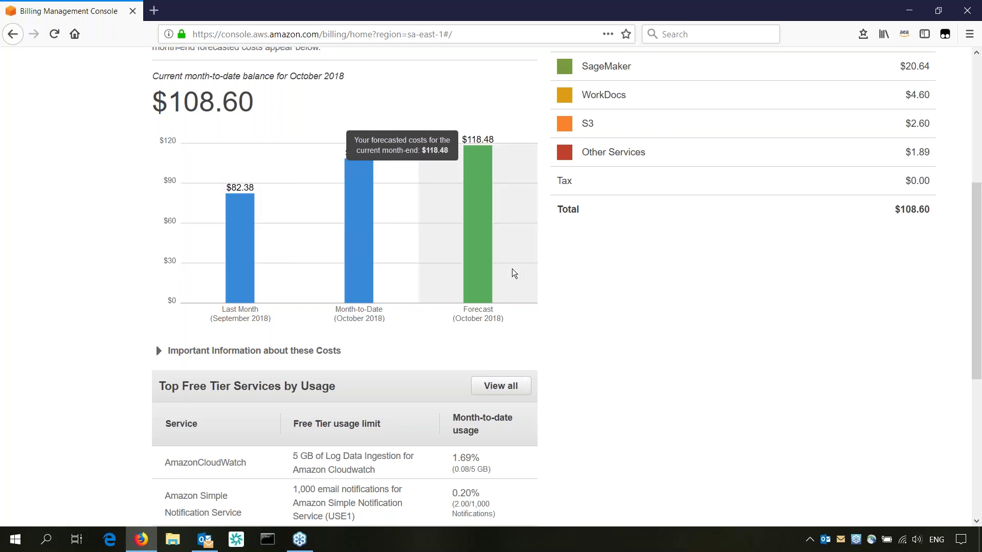
scroll(705, 347, "up", 3)
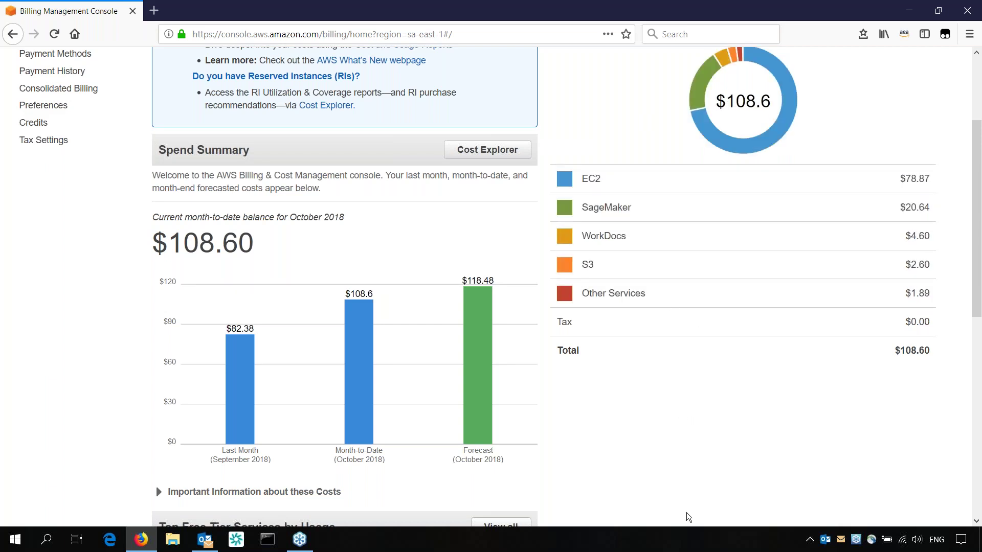
scroll(726, 521, "up", 3)
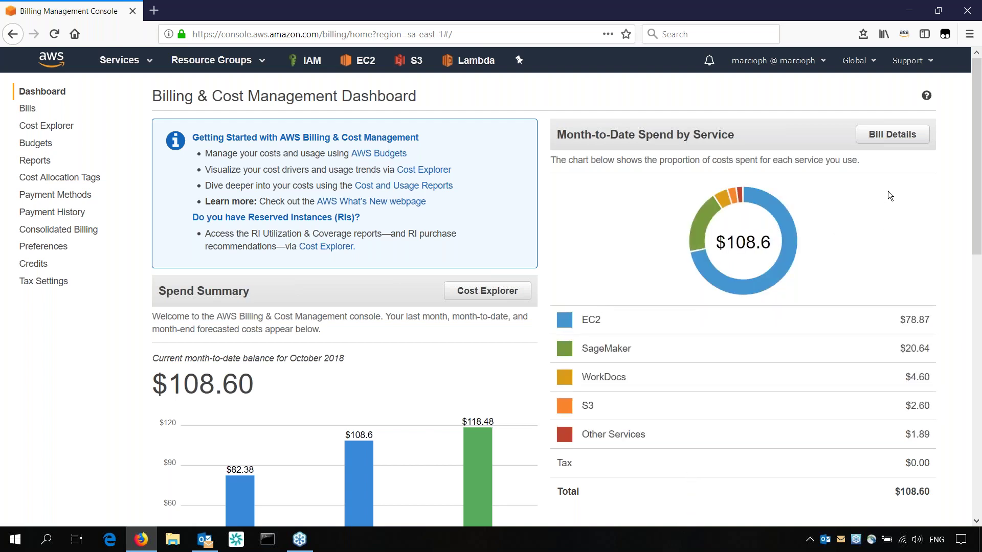
Open Bill Details for October 2018 and review the per-service charges totalling $108.60
left_click(897, 137)
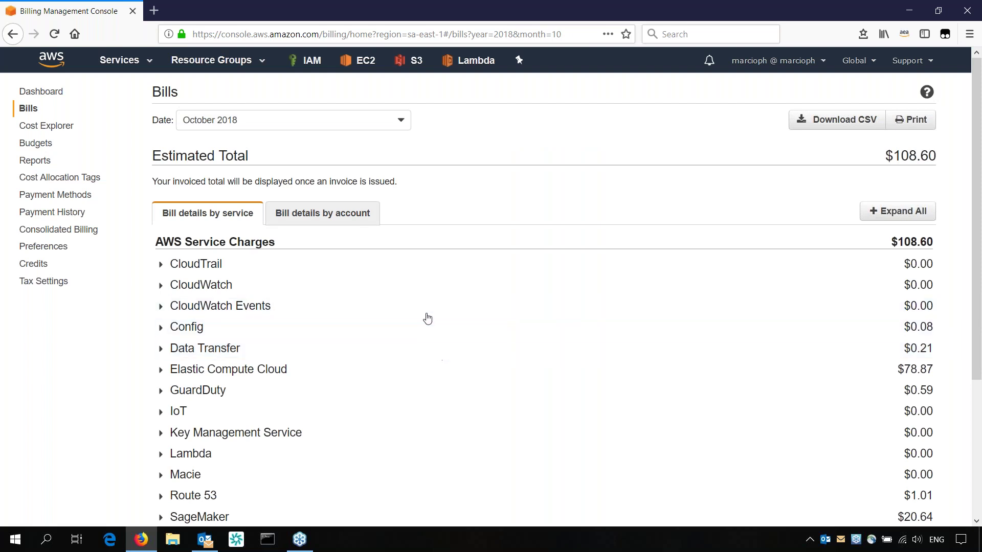
scroll(402, 344, "down", 4)
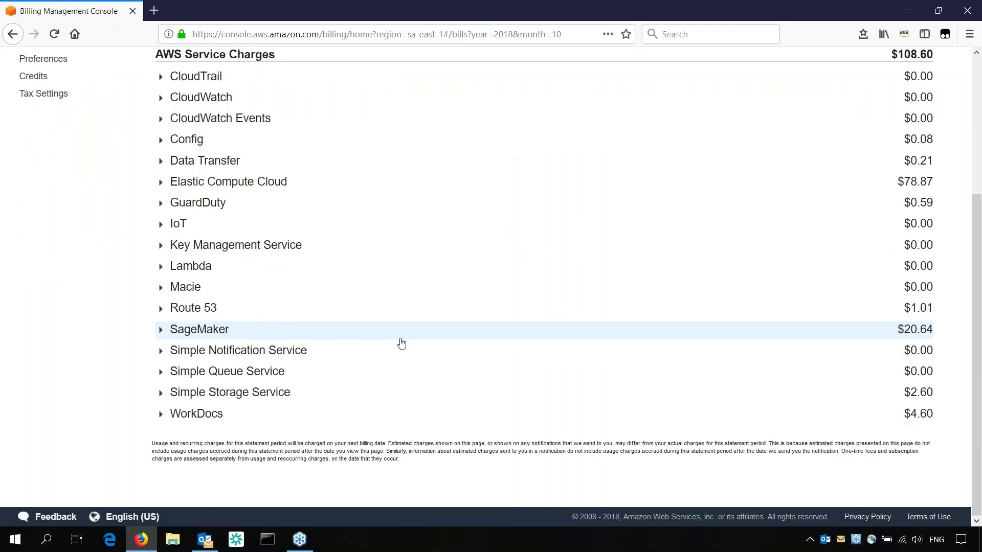
scroll(376, 329, "up", 4)
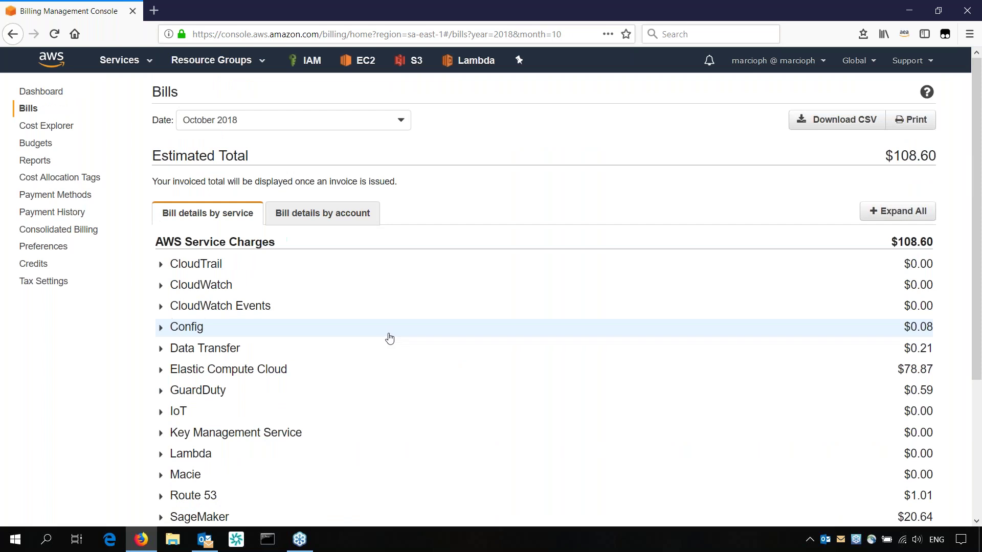
scroll(434, 320, "down", 2)
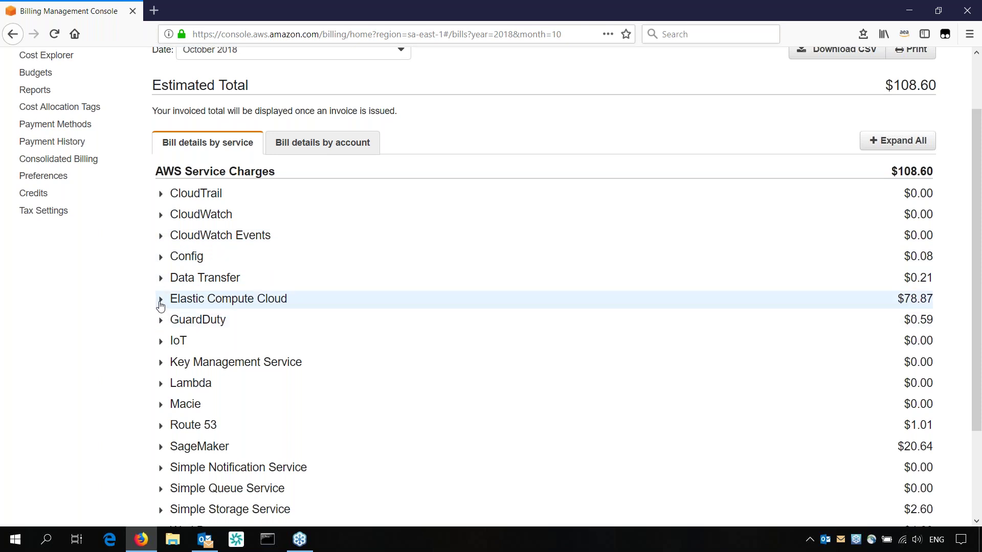
Expand Elastic Compute Cloud by region and show US East's $25.91 compute and $15.68 EBS charges
left_click(161, 304)
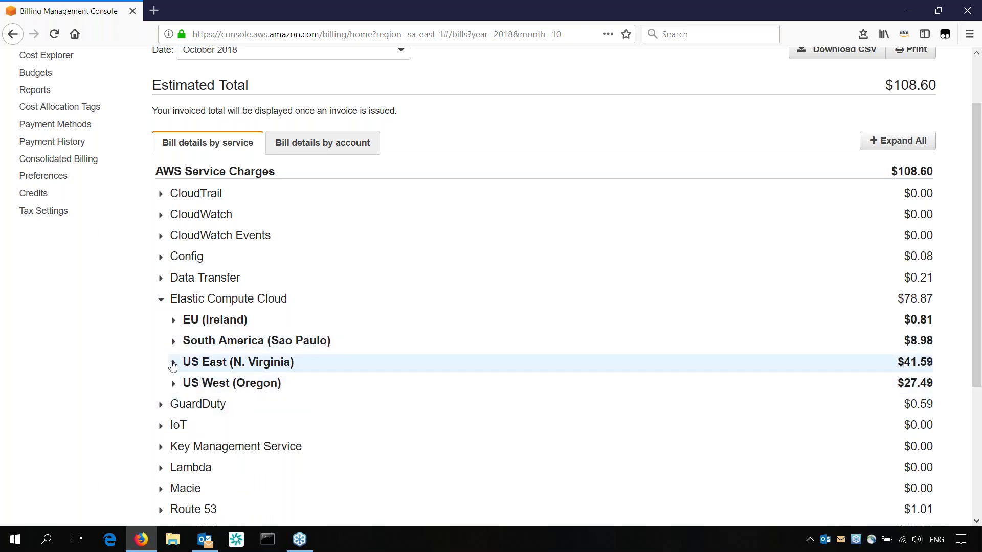
left_click(173, 363)
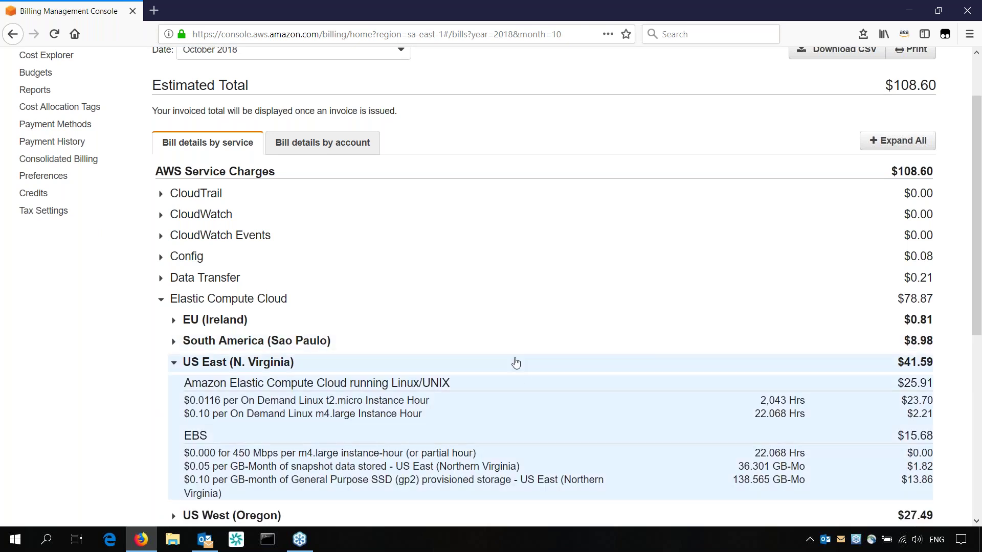
scroll(532, 389, "down", 3)
scroll(535, 394, "down", 1)
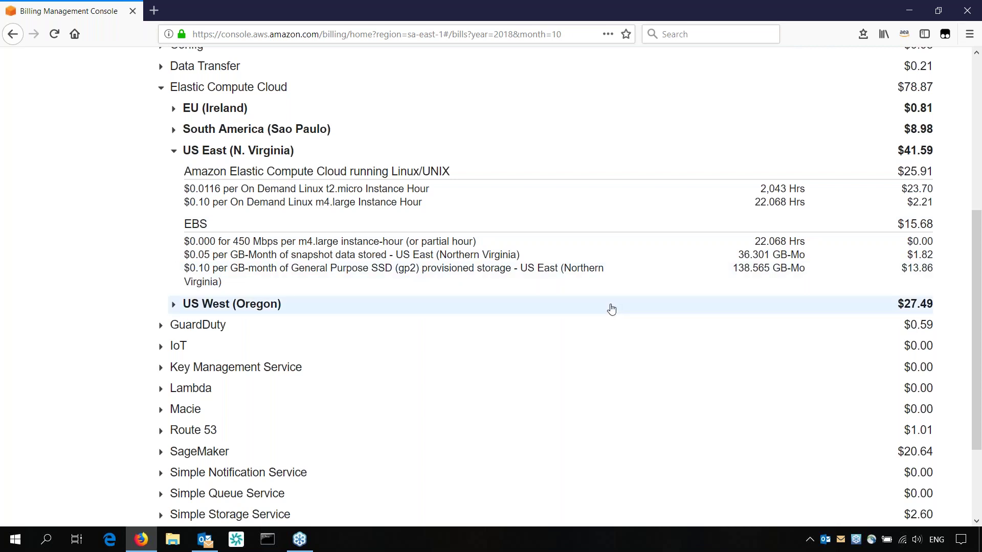
scroll(674, 295, "up", 5)
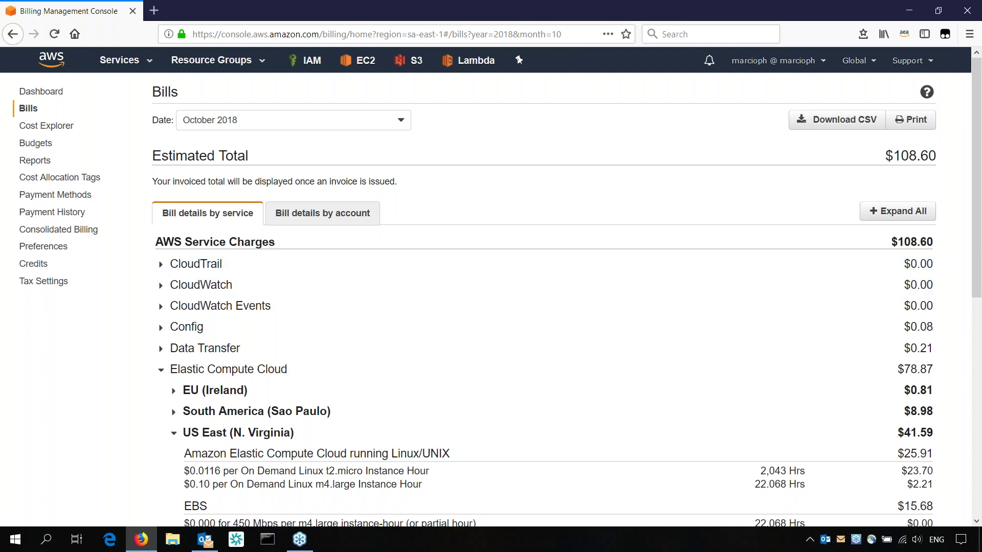
Return to the billing Dashboard from the left sidebar and scroll down it
left_click(48, 93)
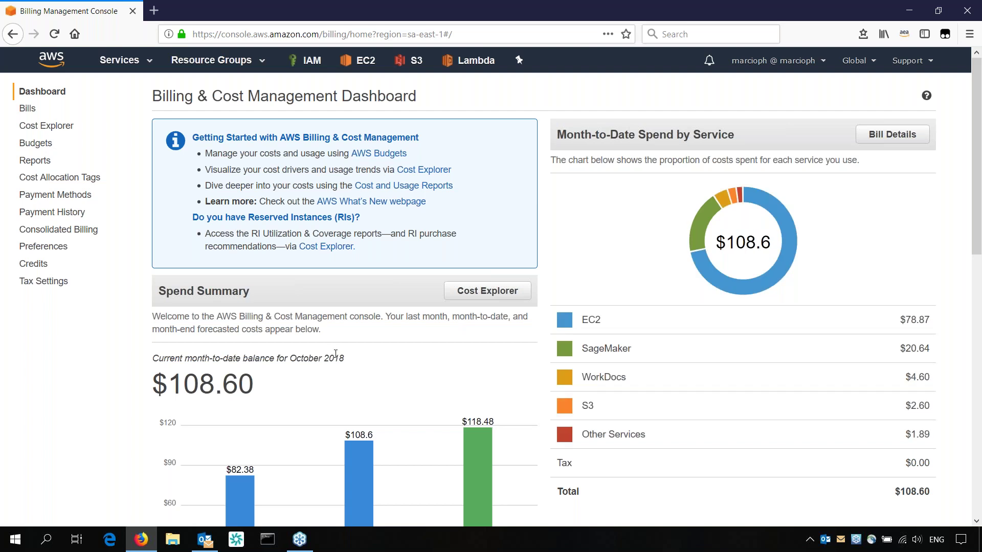
scroll(526, 252, "down", 6)
Check the Receive Billing Reports section in Billing Preferences and select the verified S3 bucket name
left_click(33, 251)
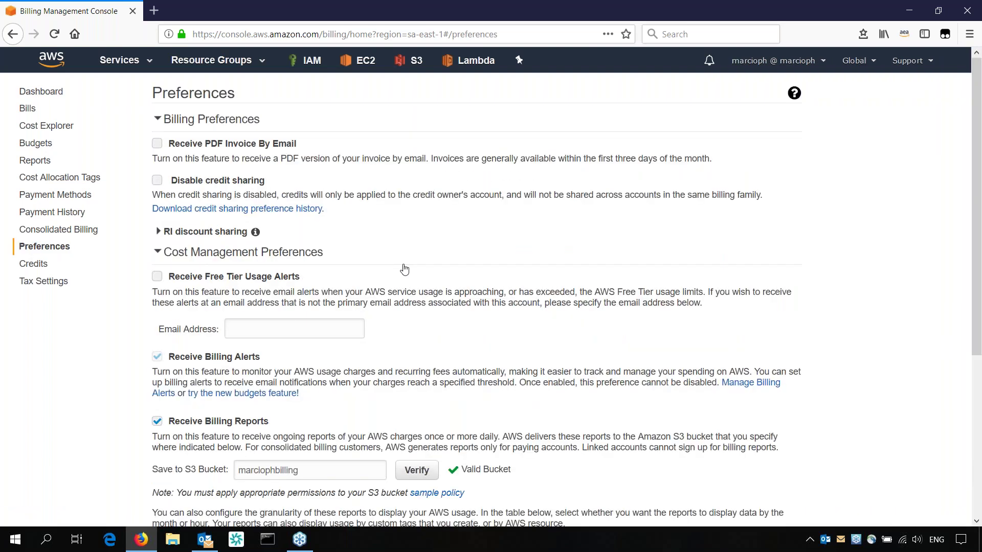
scroll(450, 281, "down", 3)
scroll(401, 276, "down", 2)
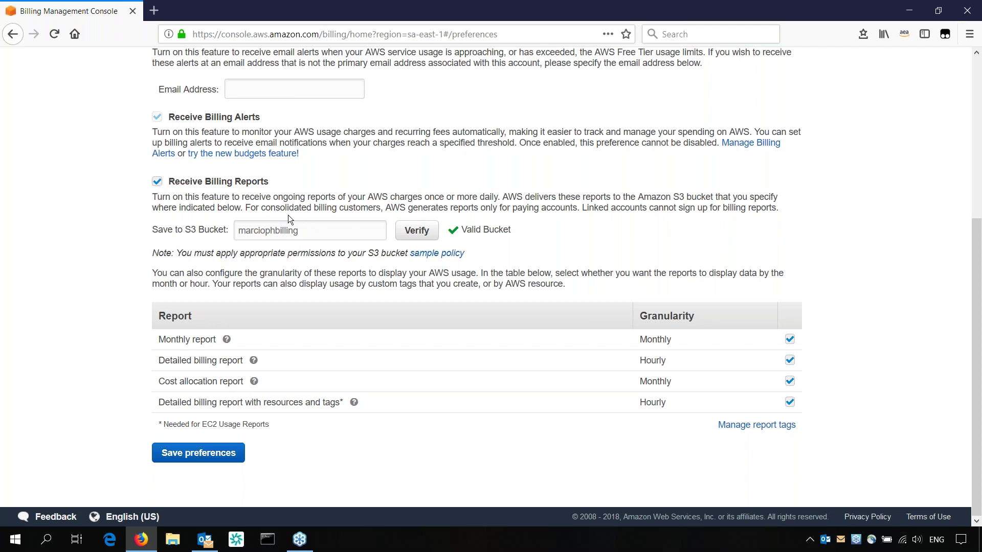
left_click_drag(311, 232, 235, 230)
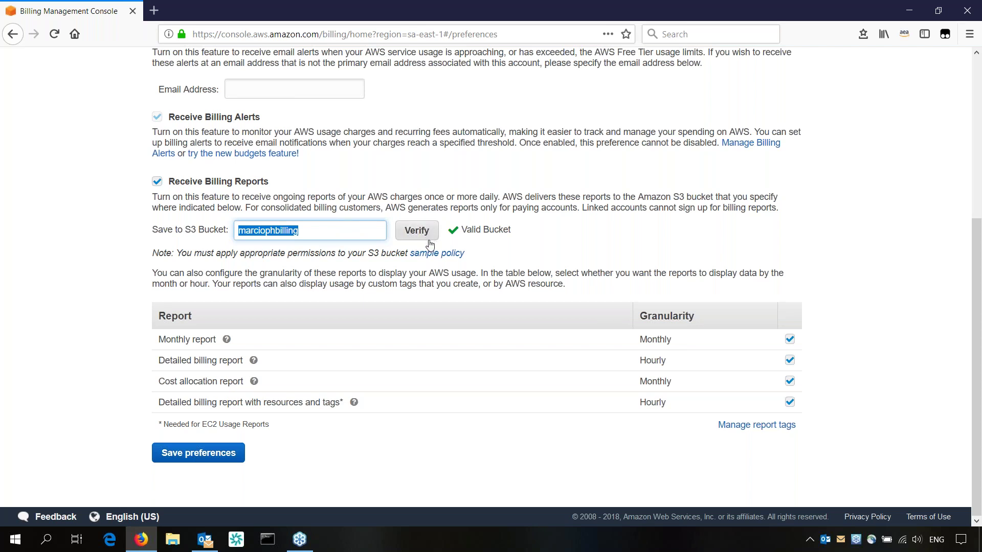
scroll(427, 241, "up", 4)
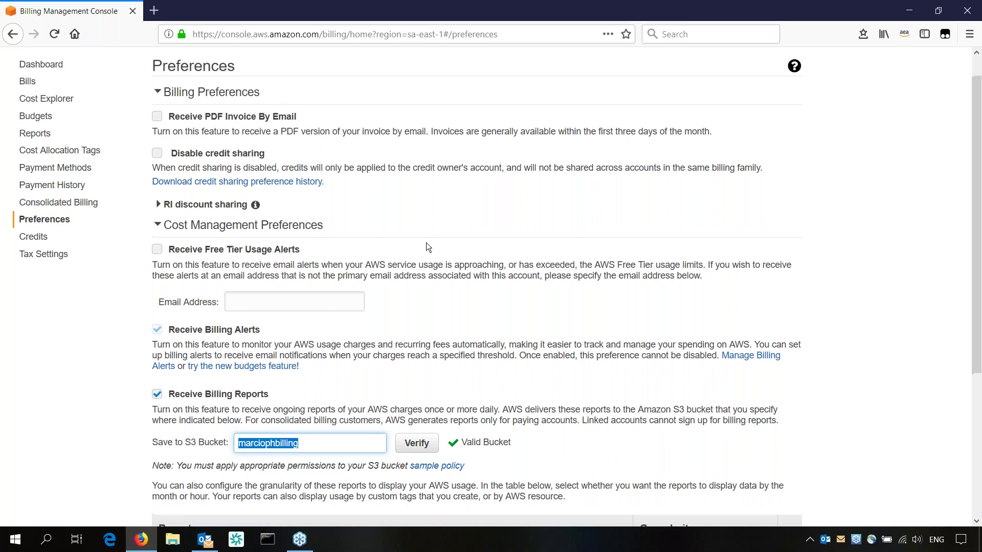
scroll(426, 242, "up", 1)
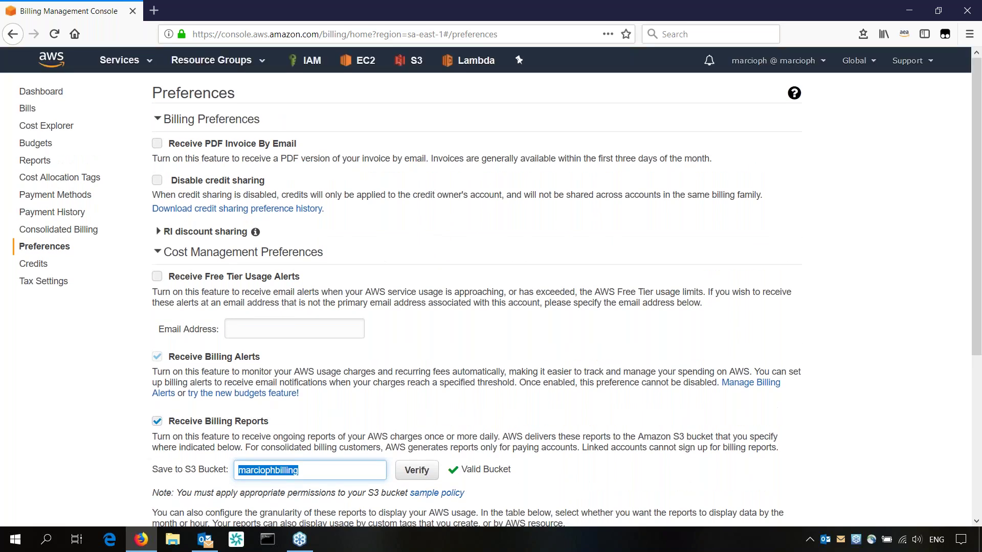
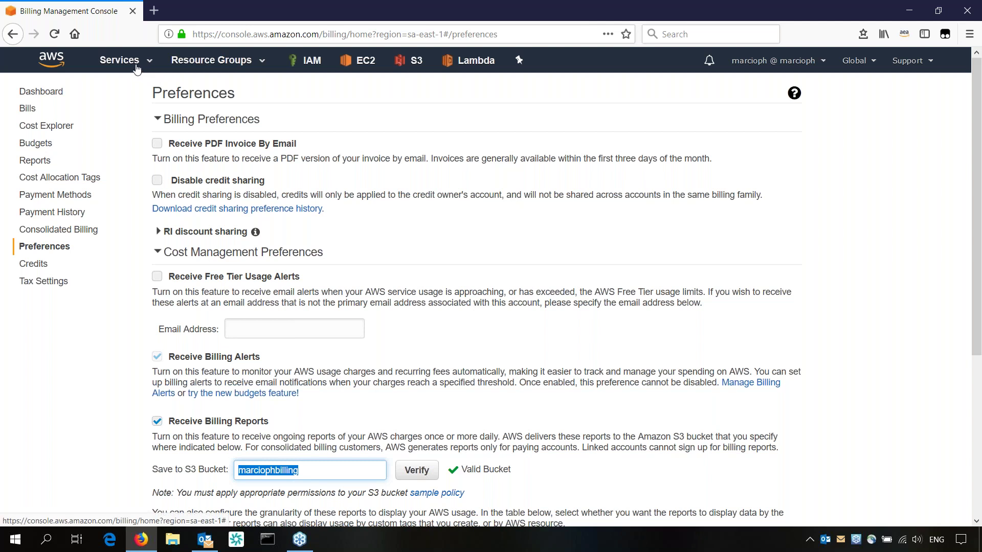
Scroll through Billing Preferences to review the enabled alerts, reports and verified S3 bucket
scroll(378, 238, "down", 1)
scroll(378, 237, "down", 5)
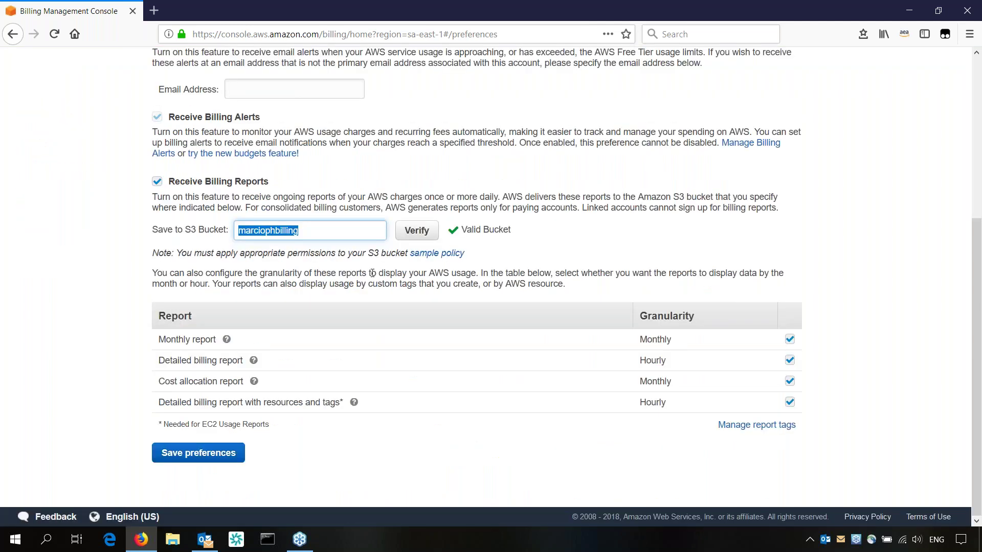
scroll(388, 230, "up", 1)
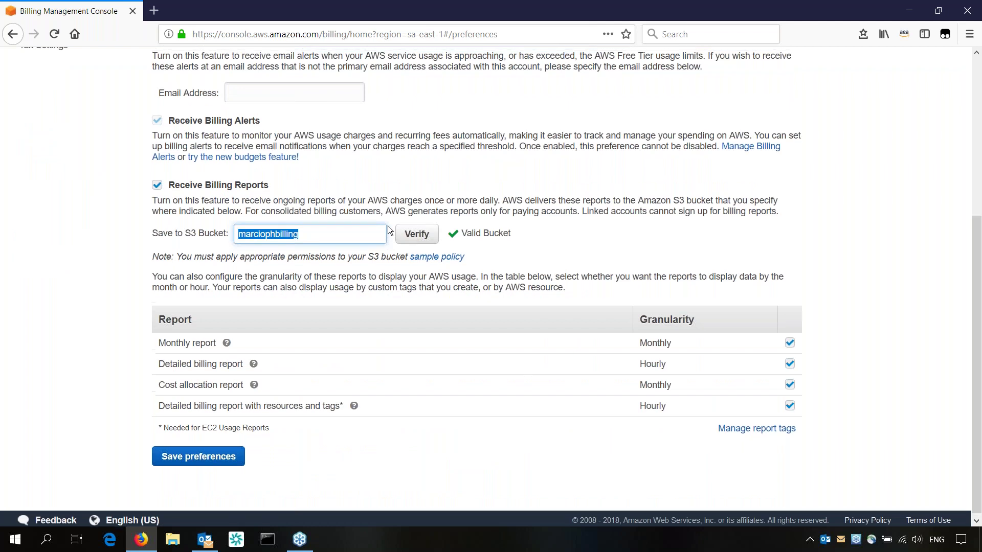
scroll(389, 230, "up", 5)
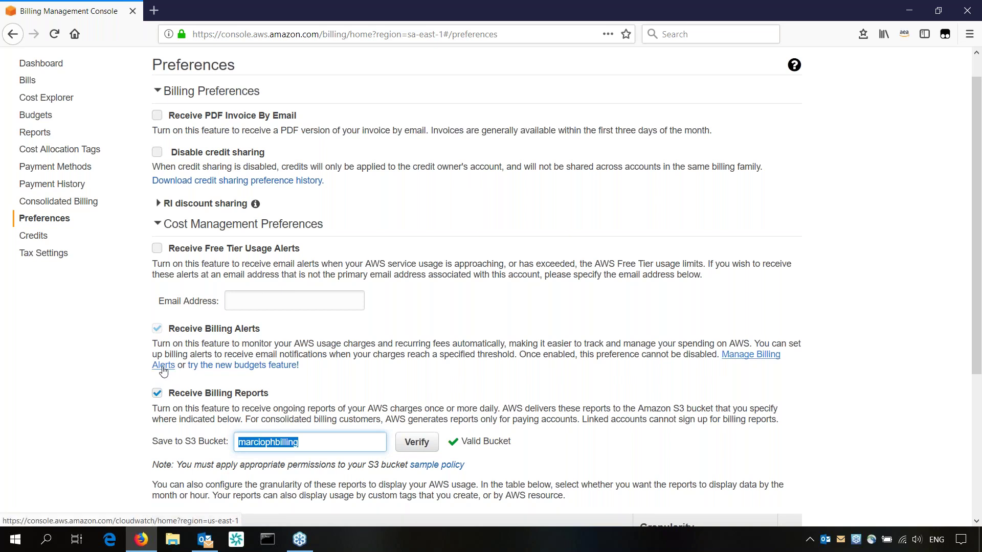
Open Manage Billing Alerts, close the extra CloudWatch tab, and bring up the Services list
left_click(163, 367)
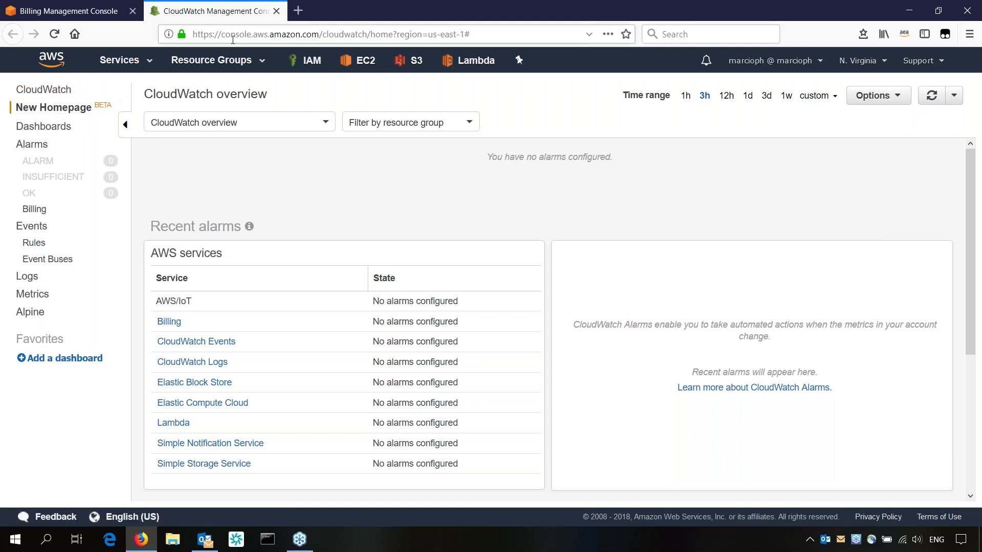
left_click(275, 14)
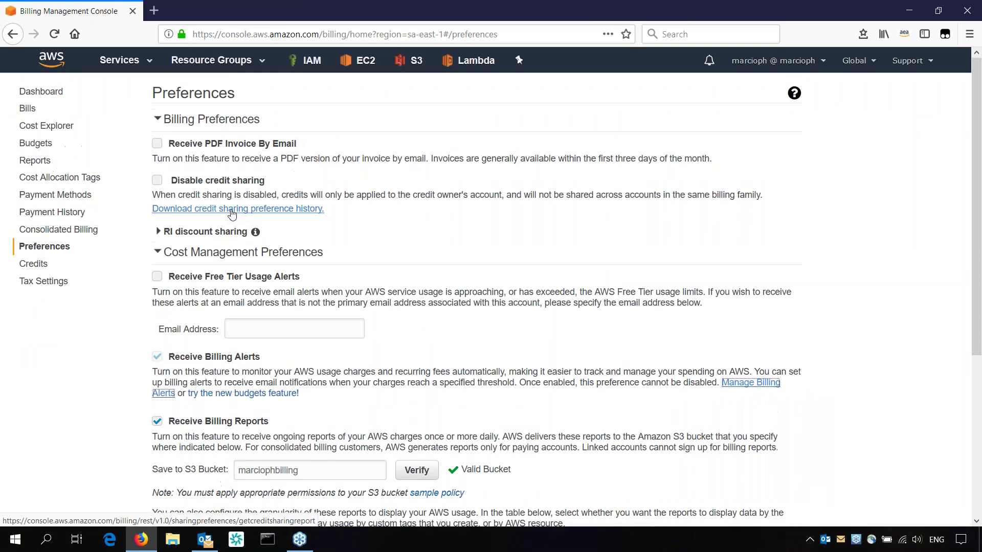
left_click(118, 60)
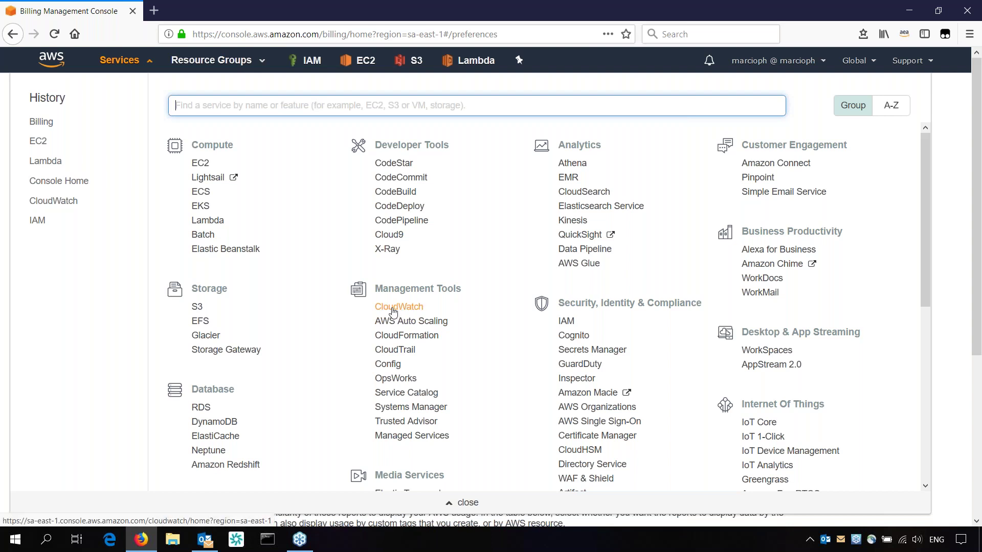
Open CloudWatch, switch to US East (N. Virginia), and reach the Billing alarms page
left_click(393, 308)
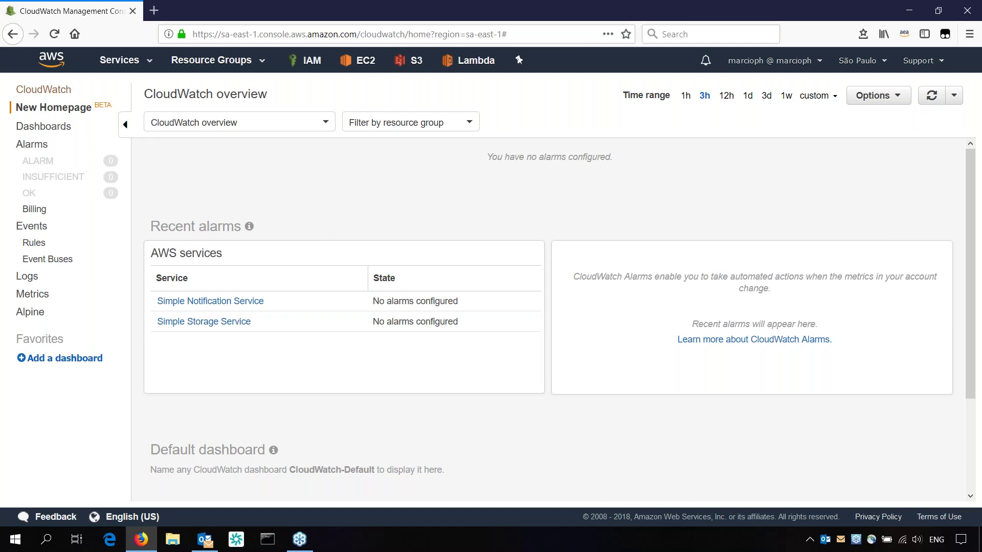
left_click(32, 213)
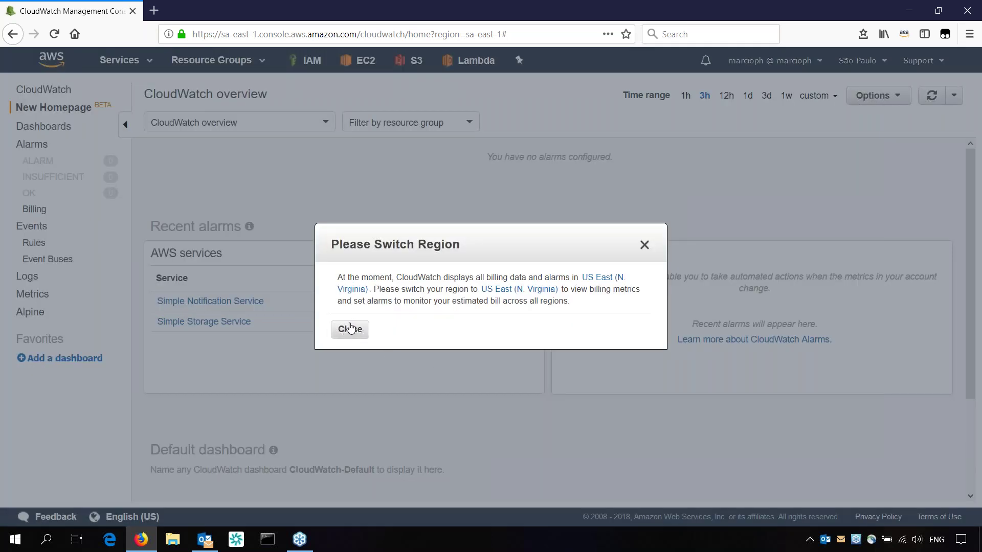
left_click(351, 329)
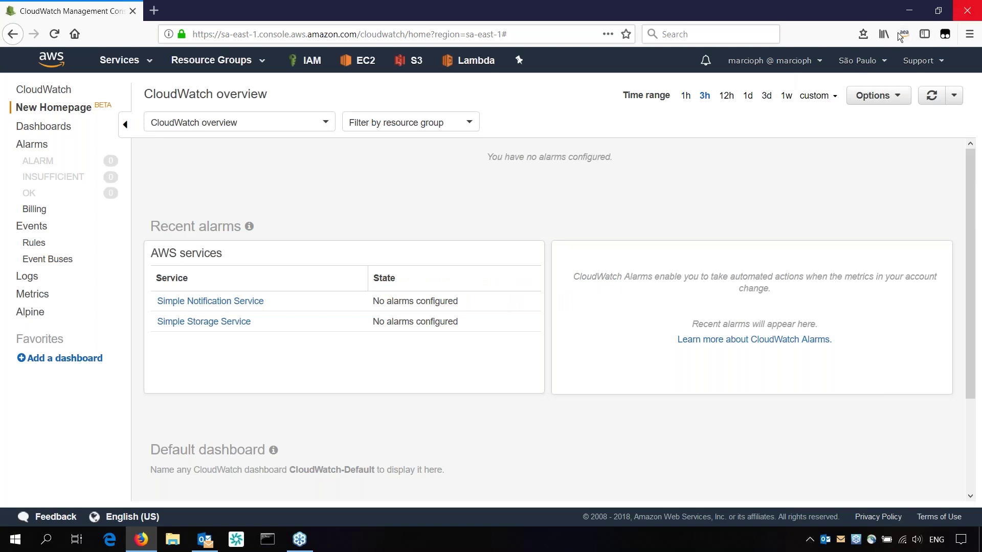
left_click(850, 69)
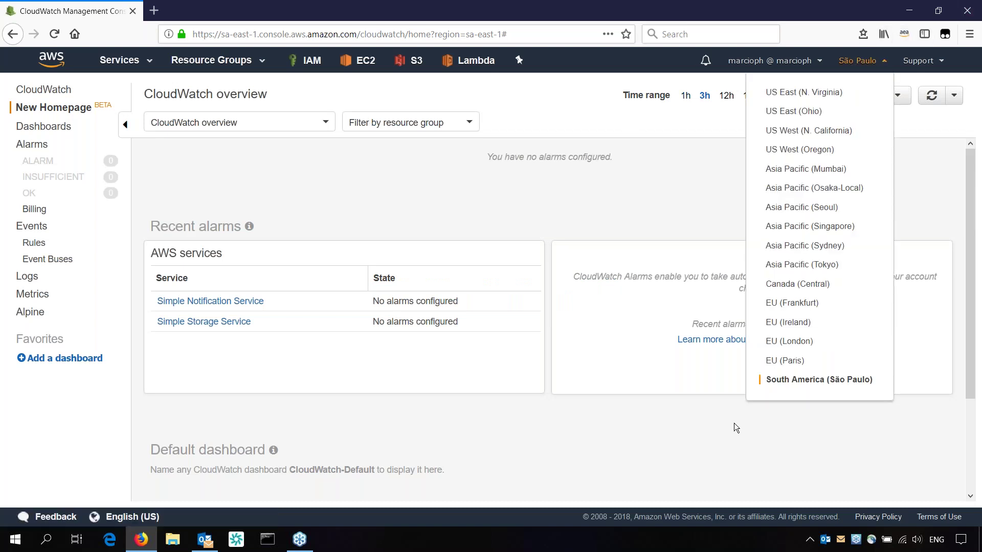
left_click(804, 92)
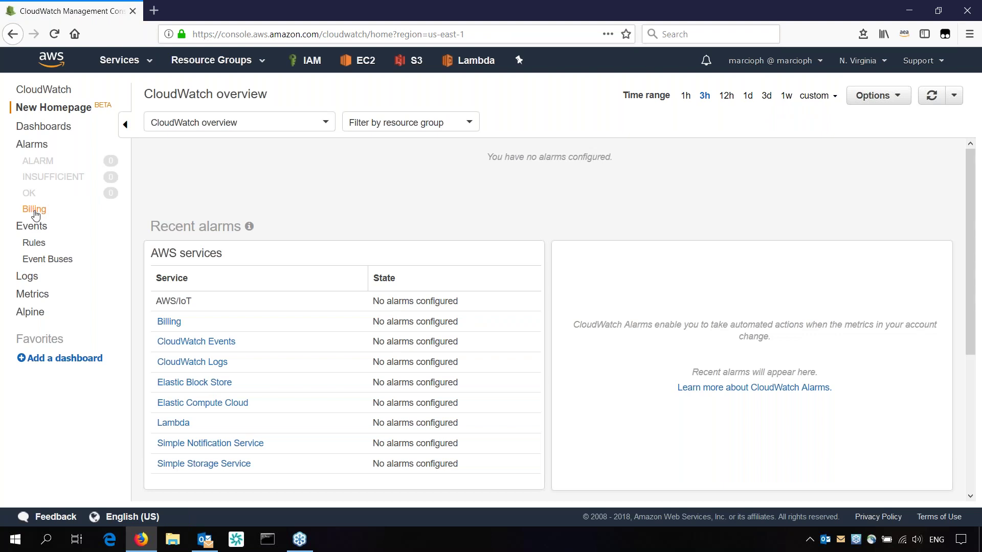
left_click(34, 210)
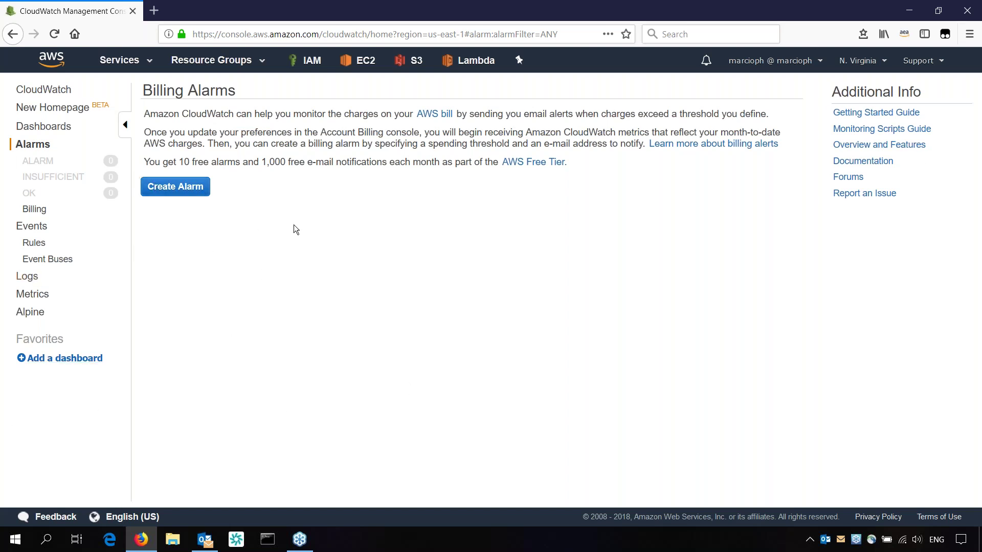
Start a new billing alarm from the CloudWatch Billing page
left_click(179, 189)
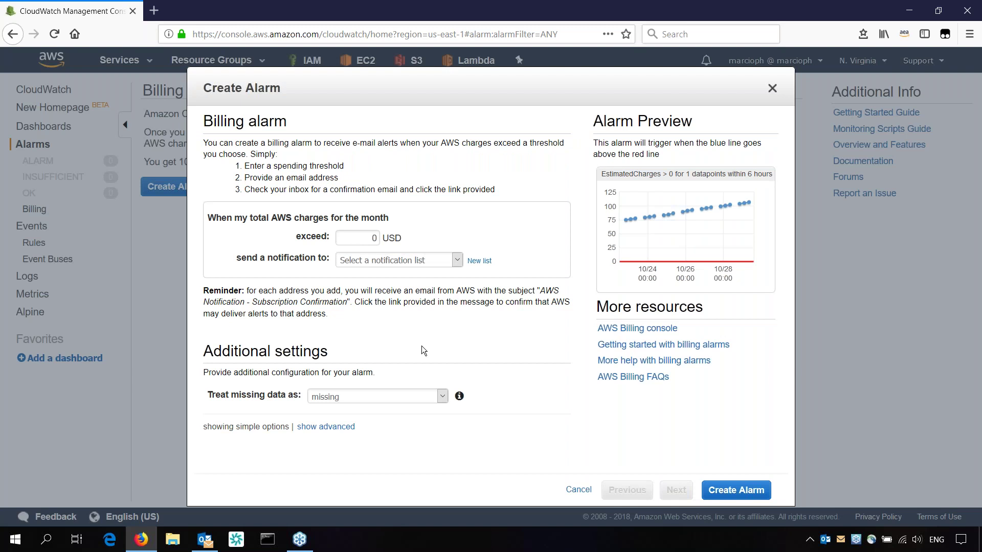
Set the alarm to exceed 500 USD and notify a new list with the recipient's e-mail address
double_click(375, 237)
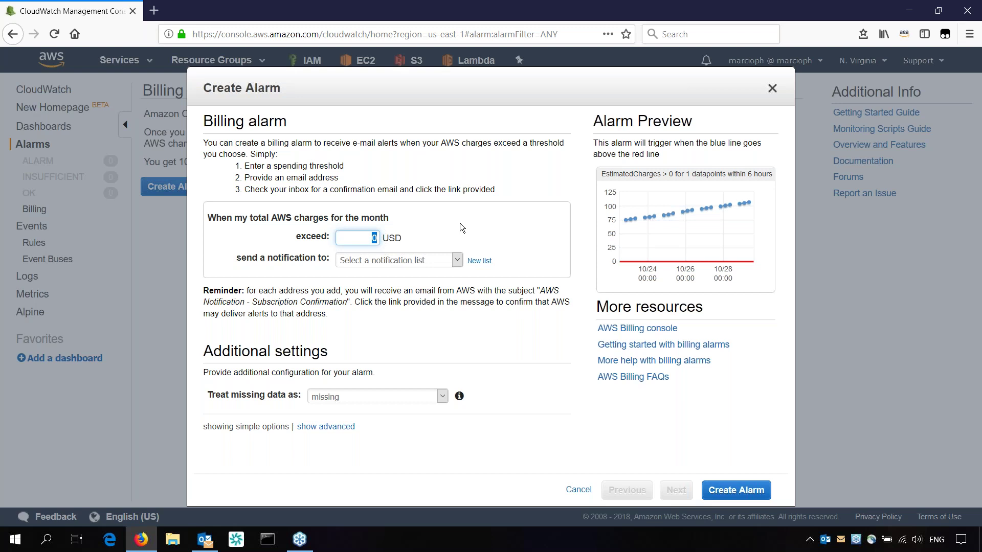
type("500")
left_click(458, 260)
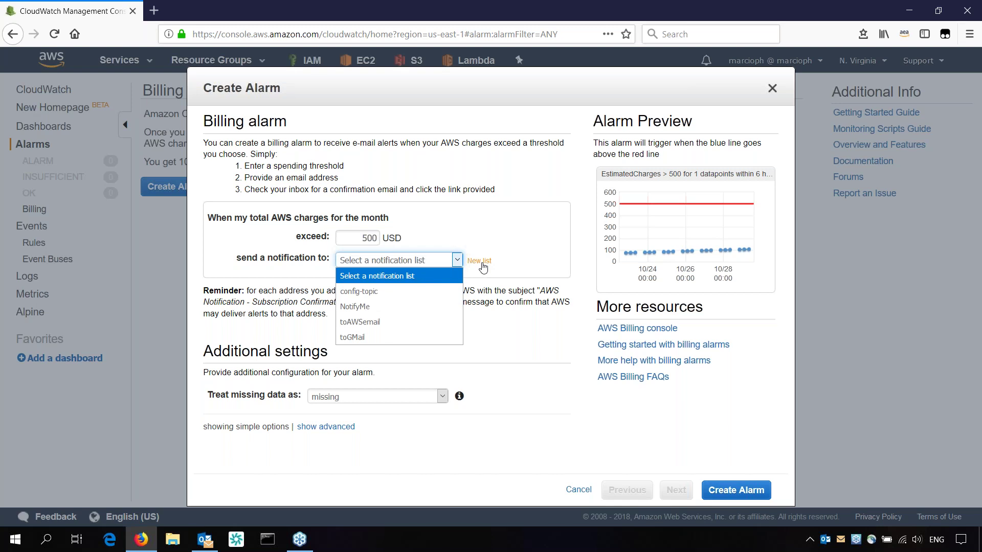
left_click(482, 260)
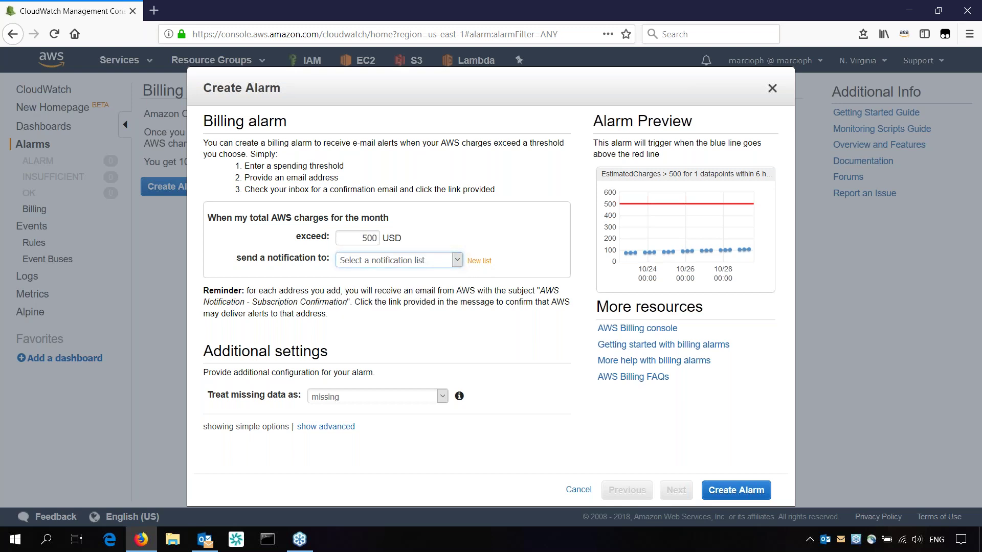
left_click(378, 260)
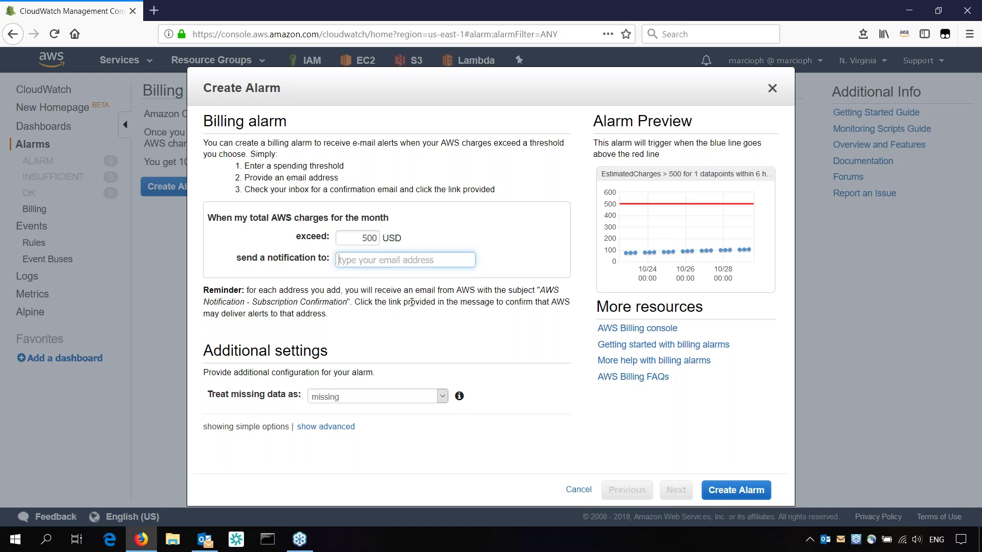
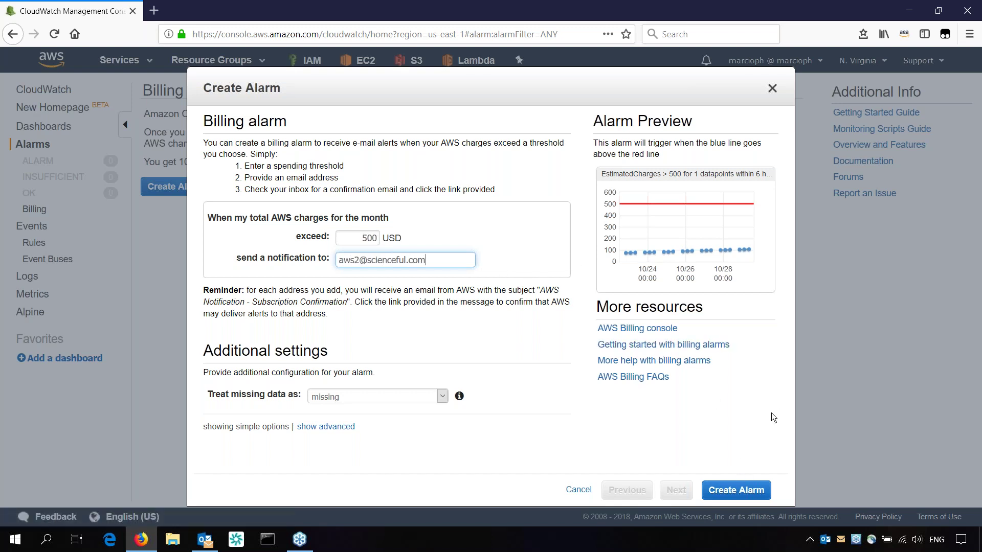
Create the BillingAlarm and defer the e-mail confirmation until later
left_click(737, 491)
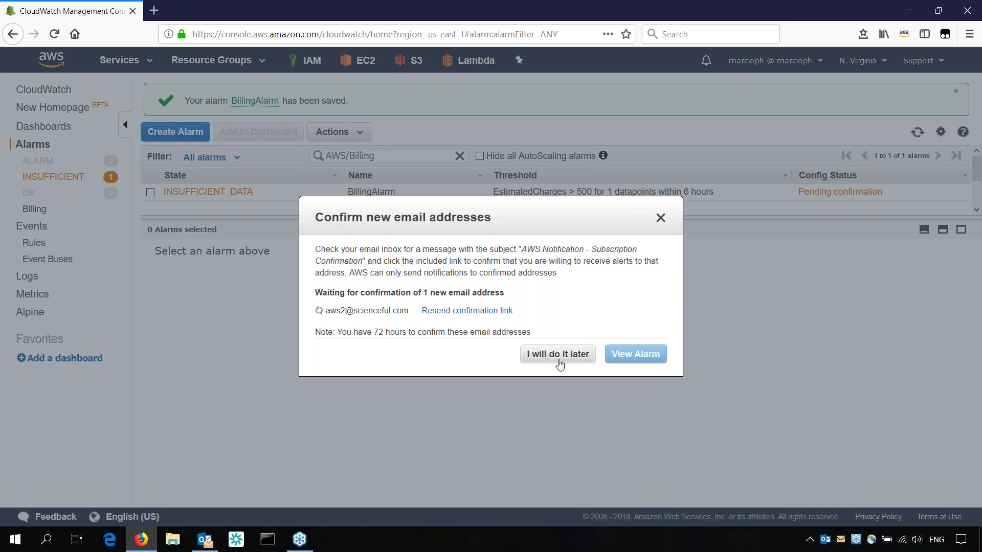
left_click(567, 357)
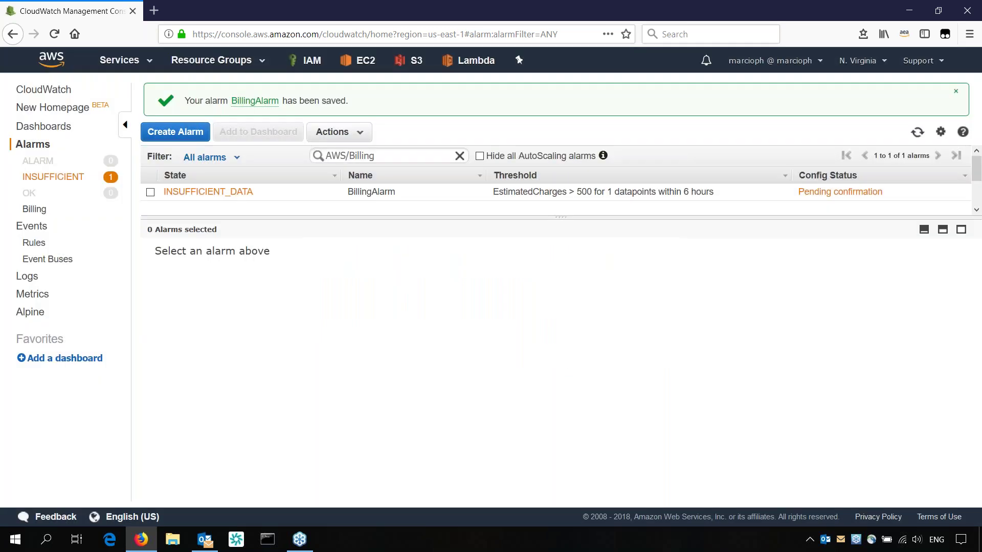